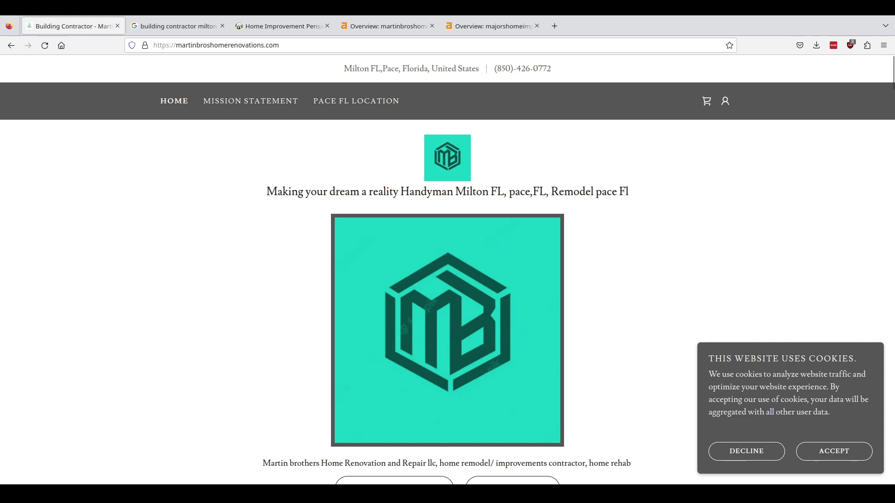
Step: Highlight all text on the Martin Brothers homepage, examine how much copy its sections contain, and clear the selection
{"action": "key", "text": "ctrl+a"}
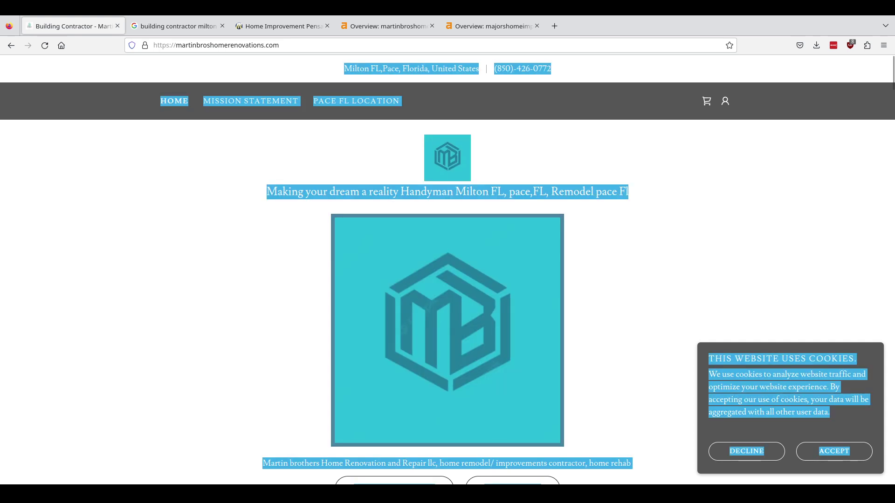
{"action": "scroll", "coordinate": [357, 87], "scroll_direction": "down", "scroll_amount": 15}
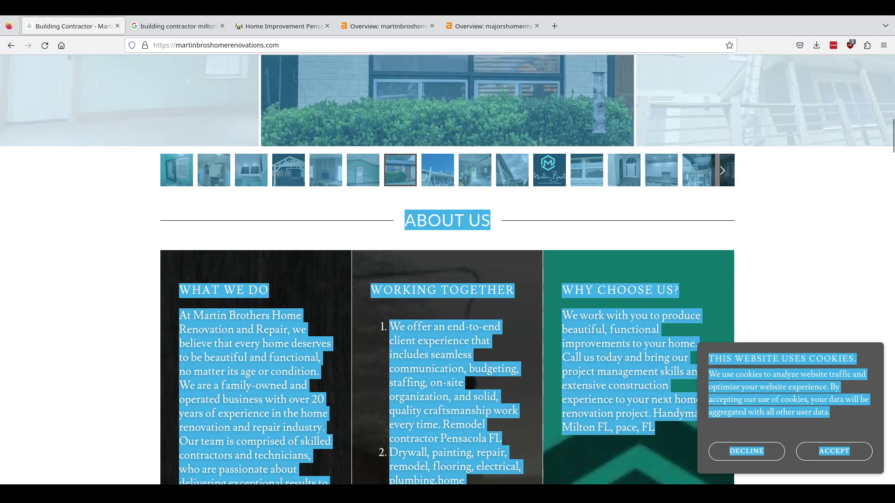
{"action": "scroll", "coordinate": [448, 271], "scroll_direction": "down", "scroll_amount": 15}
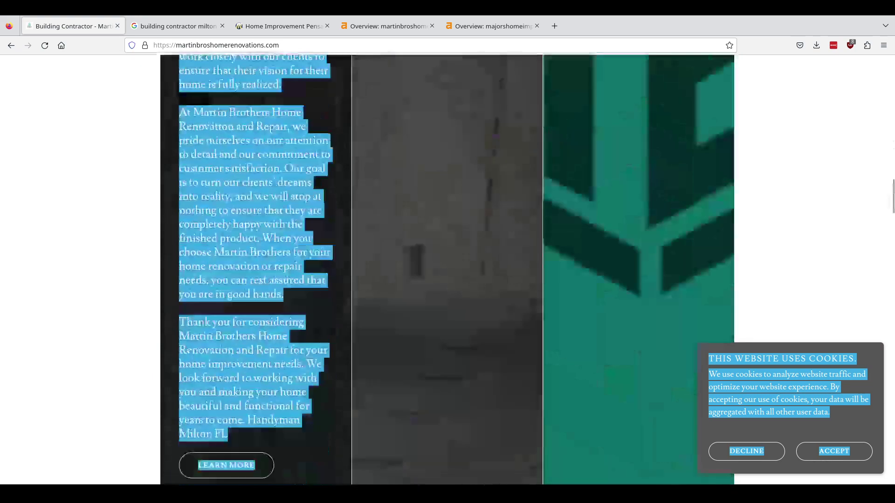
{"action": "scroll", "coordinate": [448, 271], "scroll_direction": "down", "scroll_amount": 2}
{"action": "scroll", "coordinate": [447, 270], "scroll_direction": "up", "scroll_amount": 10}
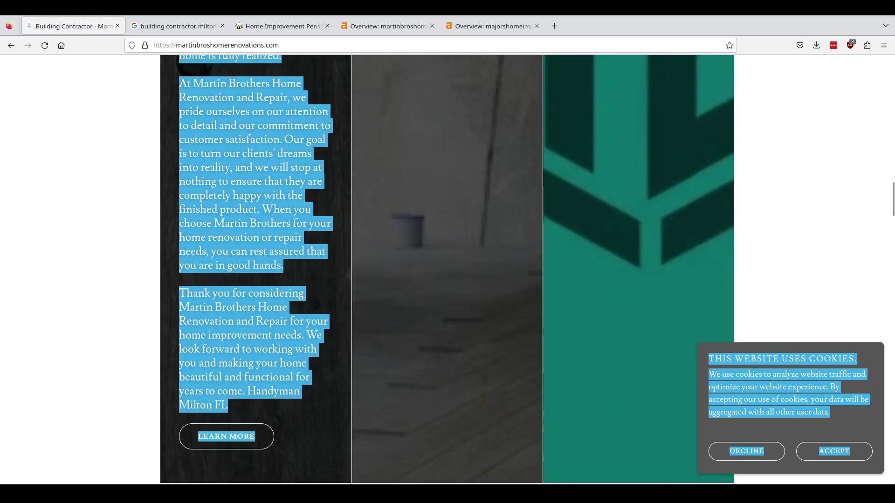
{"action": "scroll", "coordinate": [448, 271], "scroll_direction": "up", "scroll_amount": 5}
{"action": "left_click", "coordinate": [448, 271]}
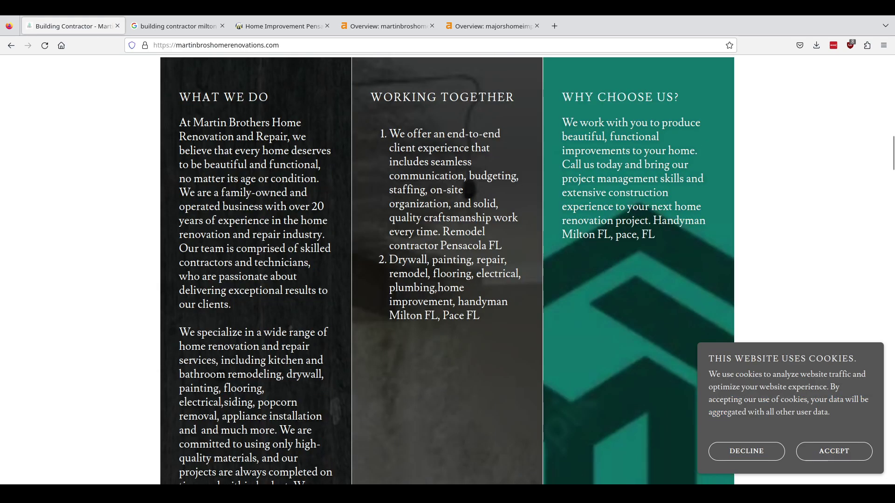
Step: Review the full Martin Brothers homepage, including the About Us text, photo galleries, contact section and footer
{"action": "scroll", "coordinate": [448, 271], "scroll_direction": "down", "scroll_amount": 10}
{"action": "scroll", "coordinate": [447, 271], "scroll_direction": "down", "scroll_amount": 10}
{"action": "scroll", "coordinate": [447, 271], "scroll_direction": "up", "scroll_amount": 12}
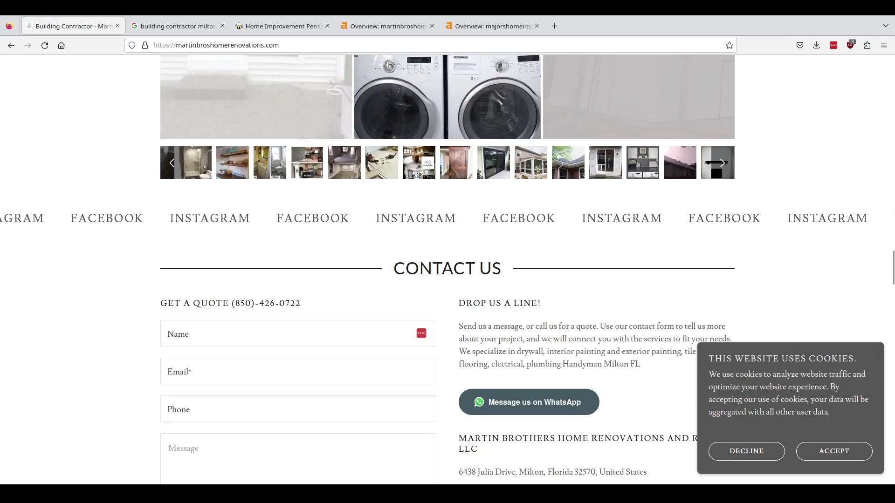
{"action": "scroll", "coordinate": [448, 271], "scroll_direction": "up", "scroll_amount": 8}
{"action": "scroll", "coordinate": [448, 271], "scroll_direction": "down", "scroll_amount": 15}
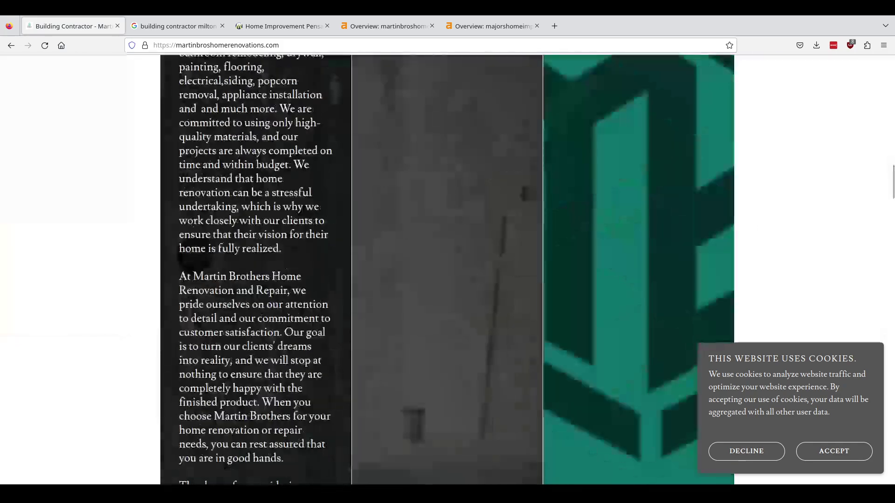
{"action": "scroll", "coordinate": [447, 270], "scroll_direction": "down", "scroll_amount": 15}
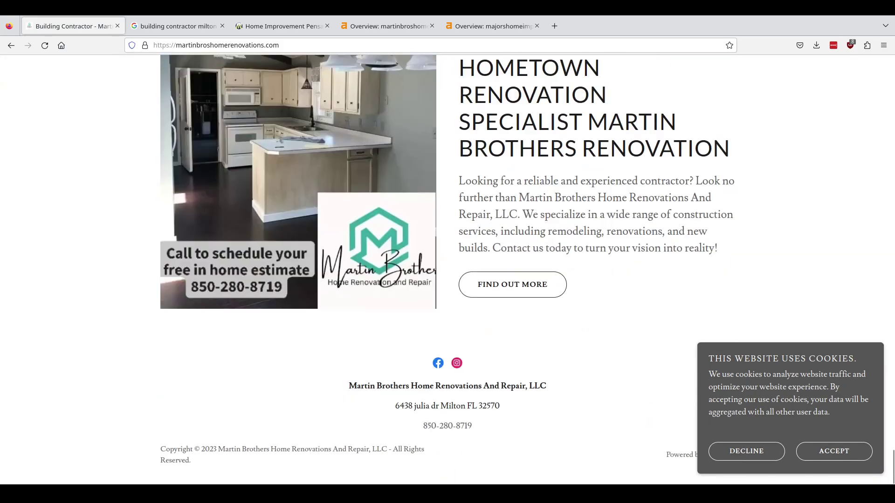
{"action": "scroll", "coordinate": [447, 271], "scroll_direction": "up", "scroll_amount": 20}
{"action": "scroll", "coordinate": [447, 271], "scroll_direction": "up", "scroll_amount": 20}
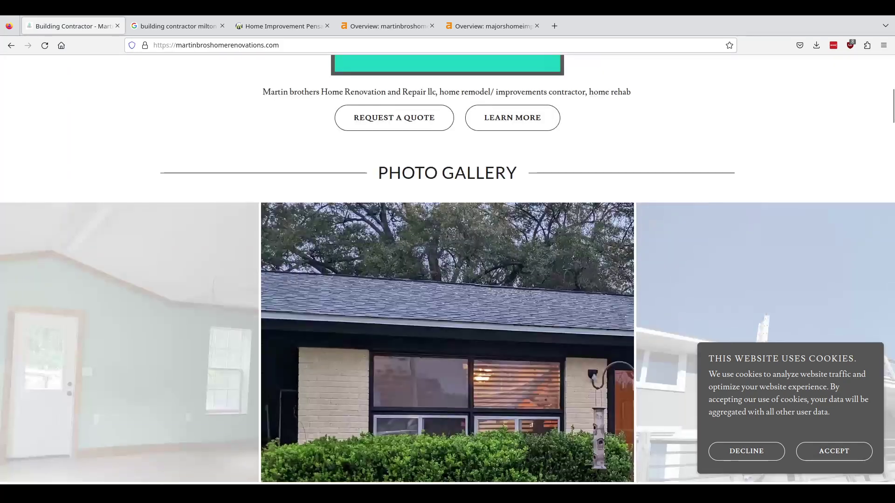
{"action": "scroll", "coordinate": [448, 271], "scroll_direction": "down", "scroll_amount": 10}
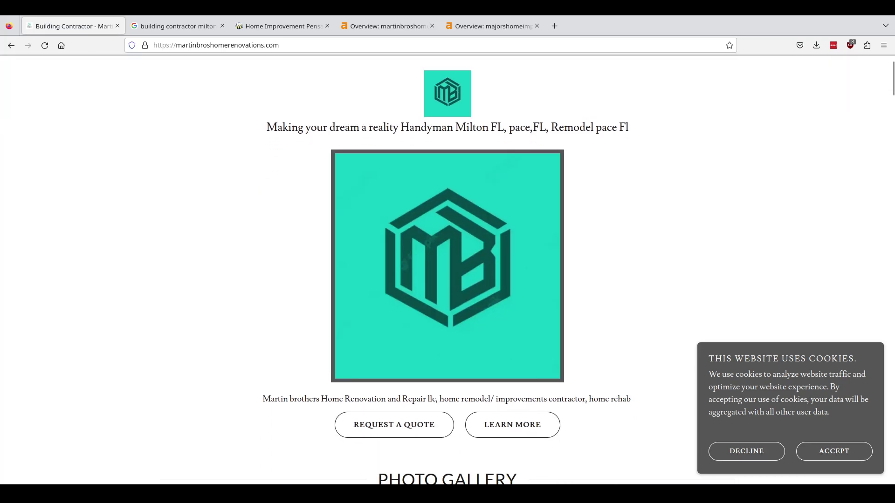
{"action": "scroll", "coordinate": [448, 271], "scroll_direction": "up", "scroll_amount": 10}
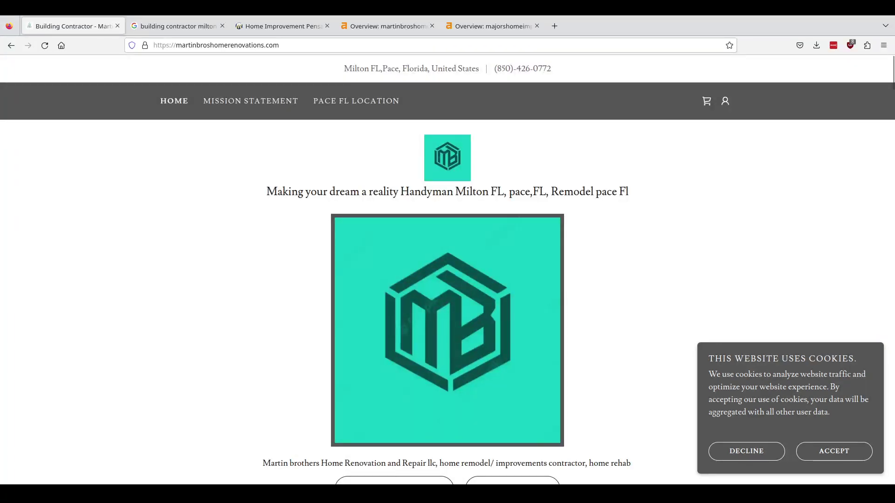
Step: Examine the Google results for "building contractor milton fl", comparing the local business listings with the organic results
{"action": "left_click", "coordinate": [174, 26]}
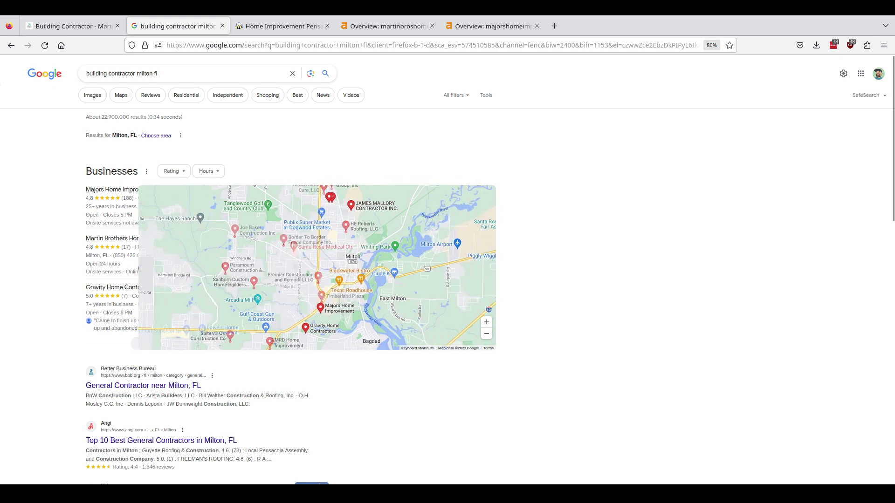
{"action": "scroll", "coordinate": [448, 270], "scroll_direction": "down", "scroll_amount": 2}
{"action": "scroll", "coordinate": [140, 135], "scroll_direction": "down", "scroll_amount": 5}
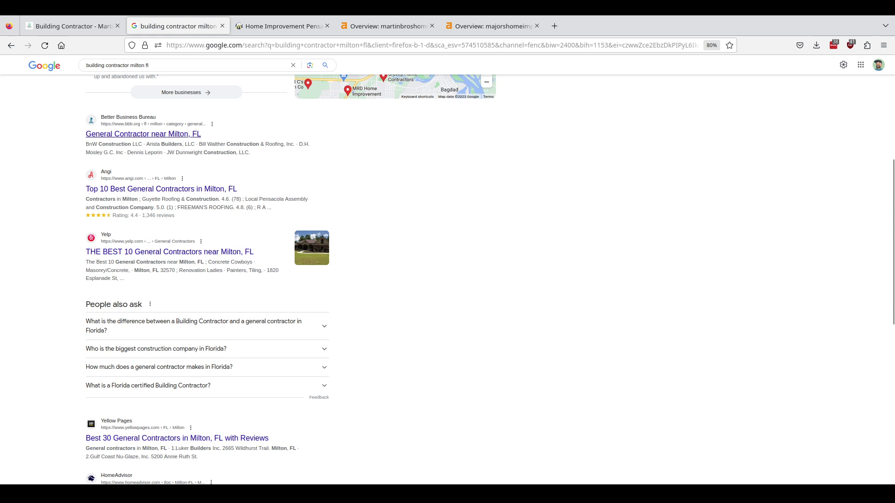
{"action": "scroll", "coordinate": [163, 190], "scroll_direction": "down", "scroll_amount": 3}
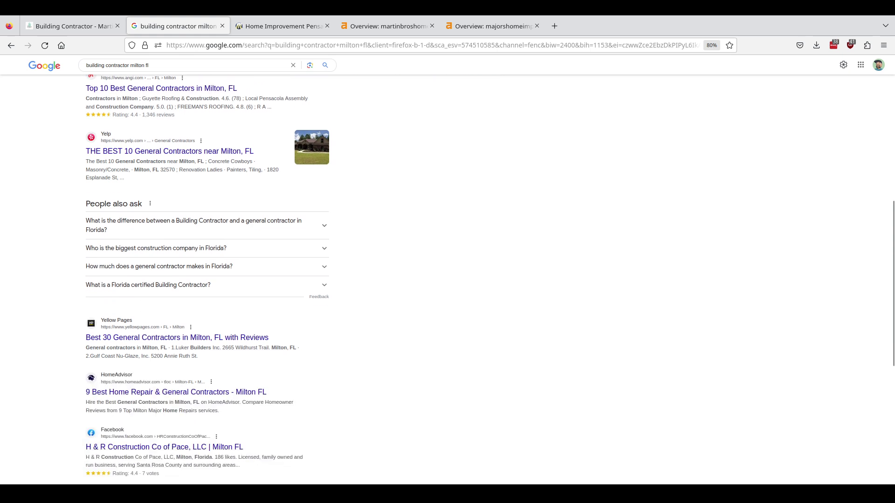
{"action": "scroll", "coordinate": [177, 237], "scroll_direction": "down", "scroll_amount": 3}
{"action": "scroll", "coordinate": [177, 237], "scroll_direction": "down", "scroll_amount": 5}
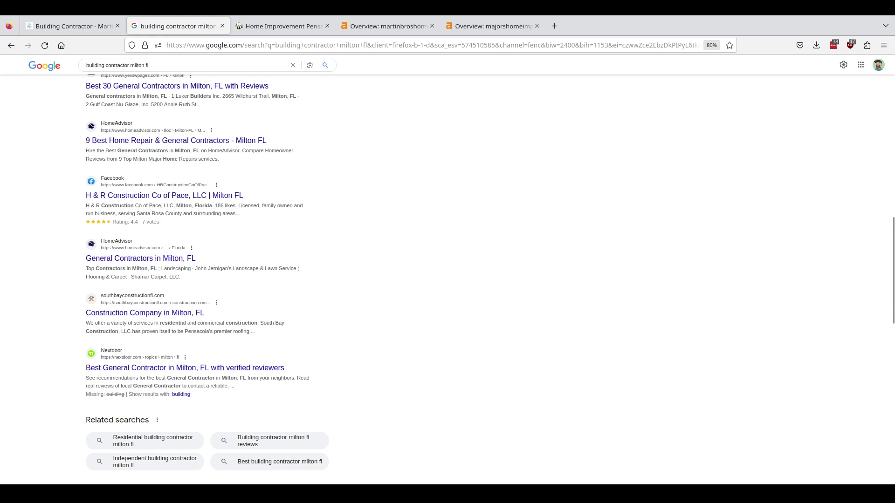
{"action": "scroll", "coordinate": [269, 159], "scroll_direction": "down", "scroll_amount": 6}
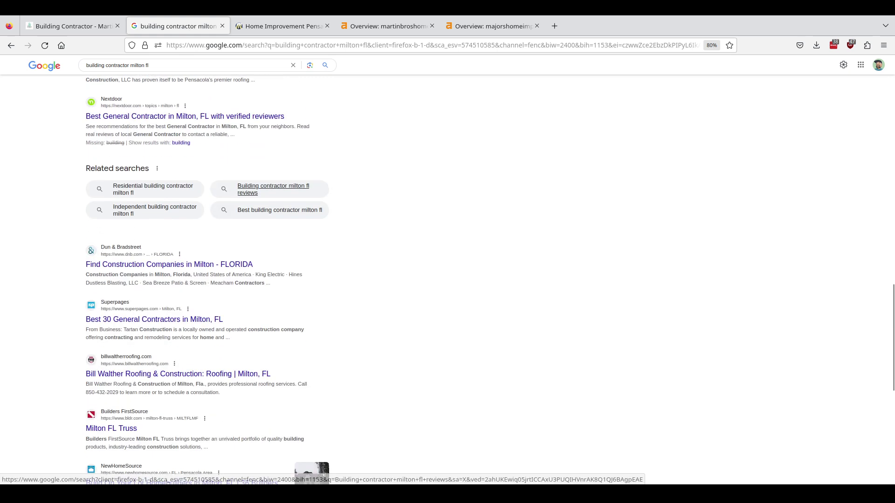
{"action": "scroll", "coordinate": [270, 160], "scroll_direction": "down", "scroll_amount": 3}
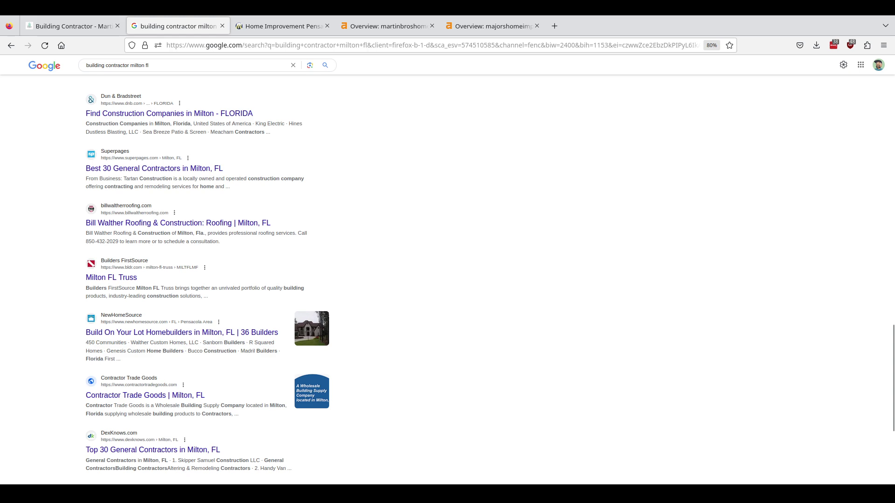
{"action": "scroll", "coordinate": [269, 271], "scroll_direction": "up", "scroll_amount": 20}
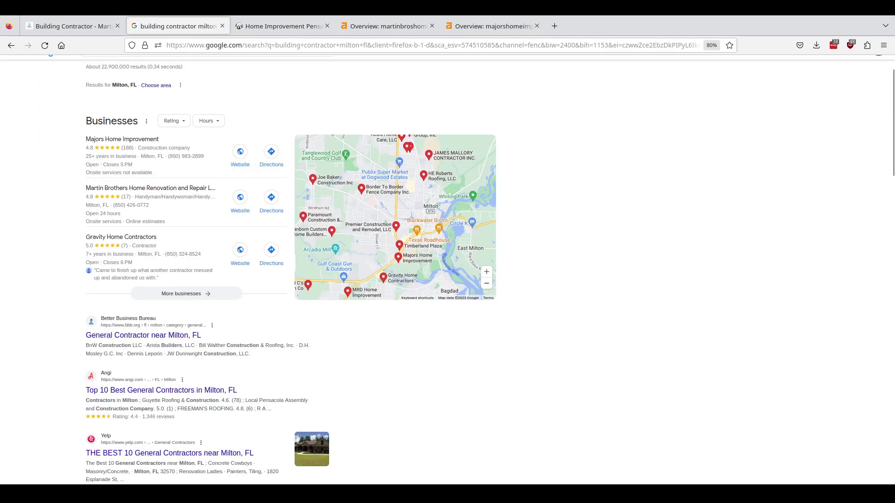
{"action": "scroll", "coordinate": [270, 280], "scroll_direction": "down", "scroll_amount": 3}
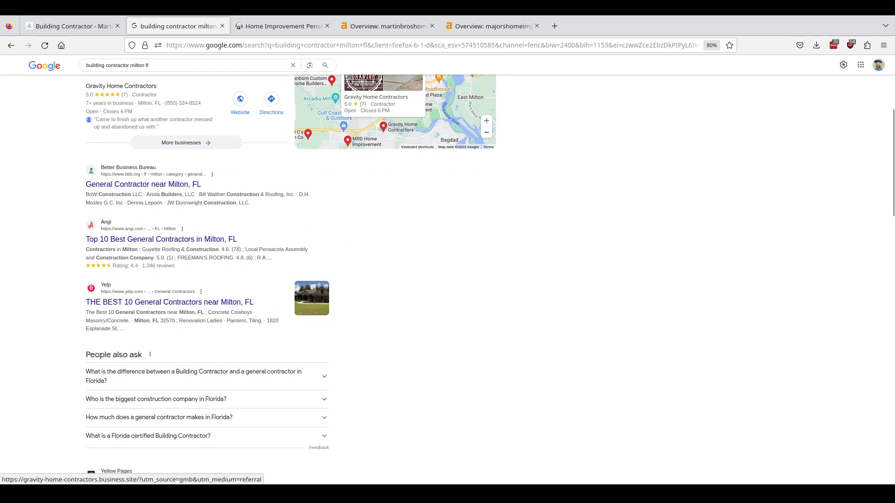
{"action": "scroll", "coordinate": [187, 280], "scroll_direction": "up", "scroll_amount": 4}
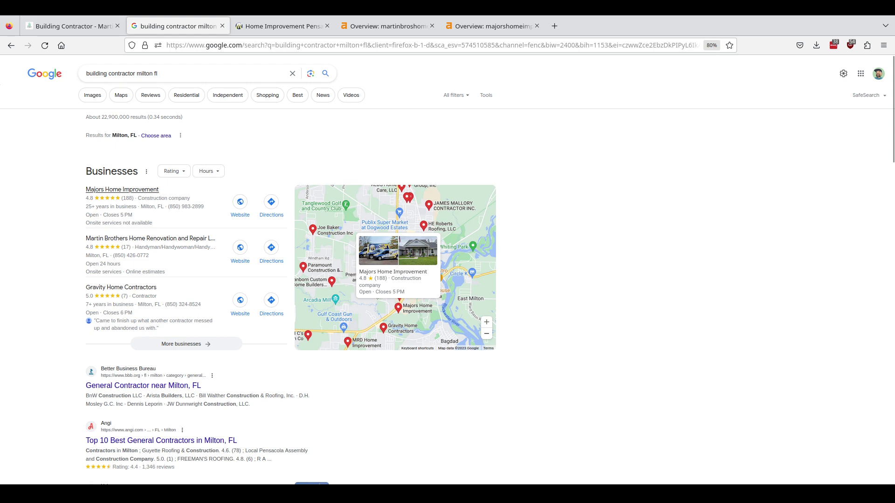
Step: Review the competitor homepage majorshomeimprovement.com from its header through its services, gallery and footer
{"action": "key", "text": "ctrl+Tab"}
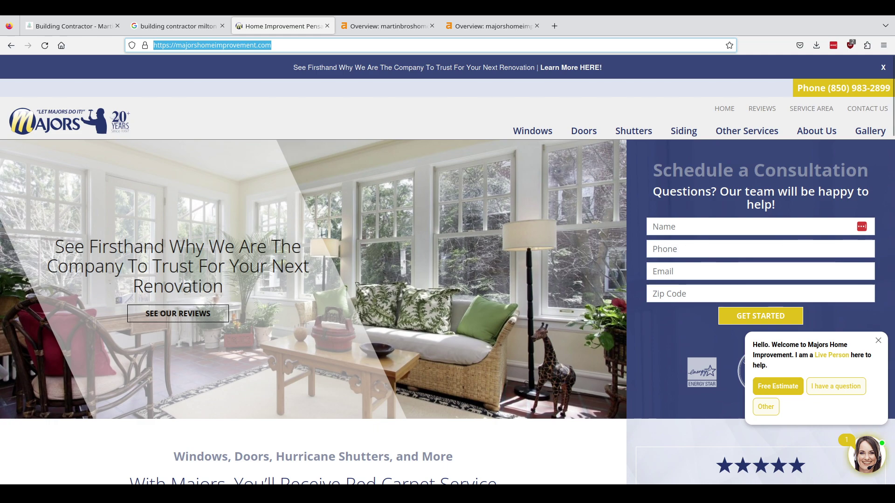
{"action": "scroll", "coordinate": [448, 269], "scroll_direction": "down", "scroll_amount": 12}
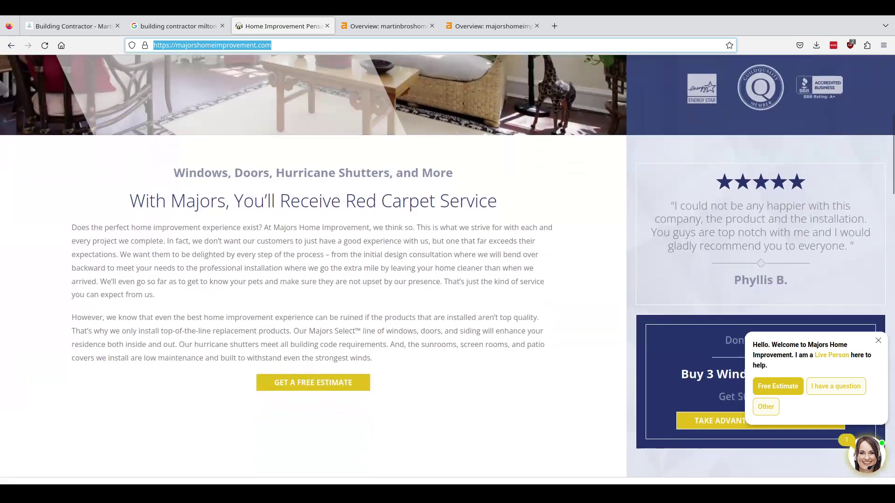
{"action": "scroll", "coordinate": [448, 293], "scroll_direction": "down", "scroll_amount": 15}
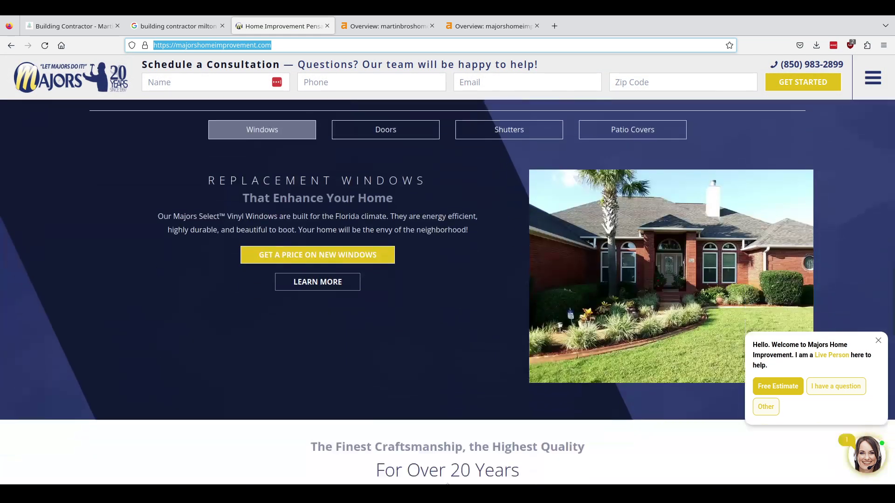
{"action": "scroll", "coordinate": [448, 292], "scroll_direction": "down", "scroll_amount": 7}
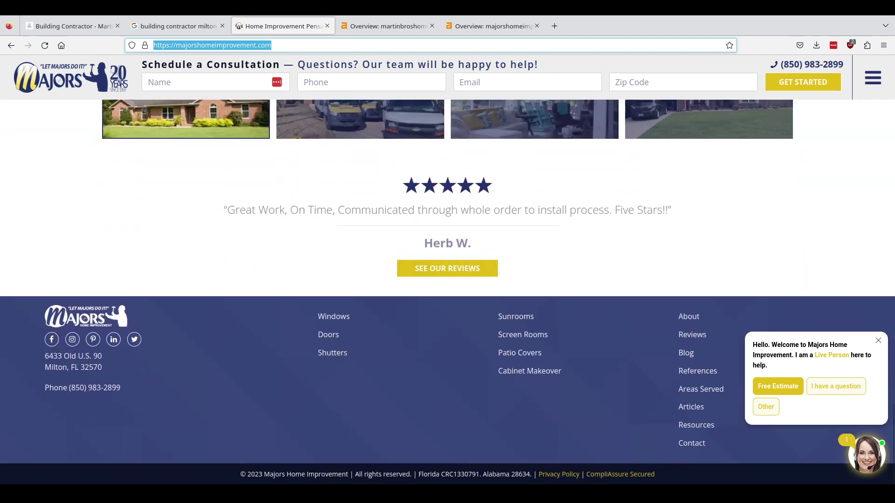
{"action": "scroll", "coordinate": [448, 292], "scroll_direction": "up", "scroll_amount": 9}
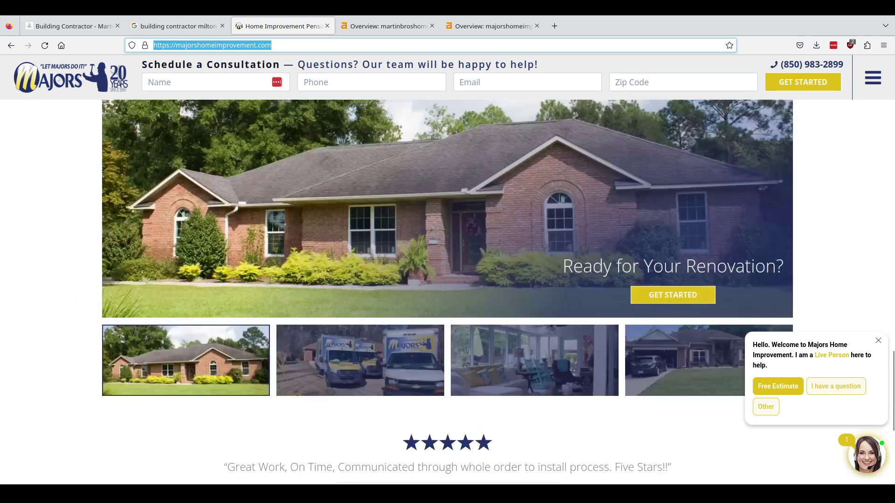
{"action": "scroll", "coordinate": [448, 293], "scroll_direction": "up", "scroll_amount": 12}
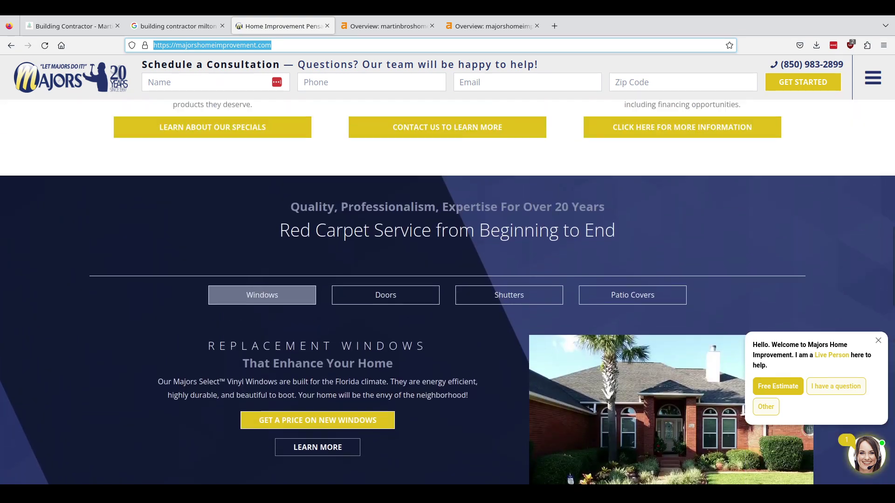
{"action": "scroll", "coordinate": [448, 292], "scroll_direction": "up", "scroll_amount": 13}
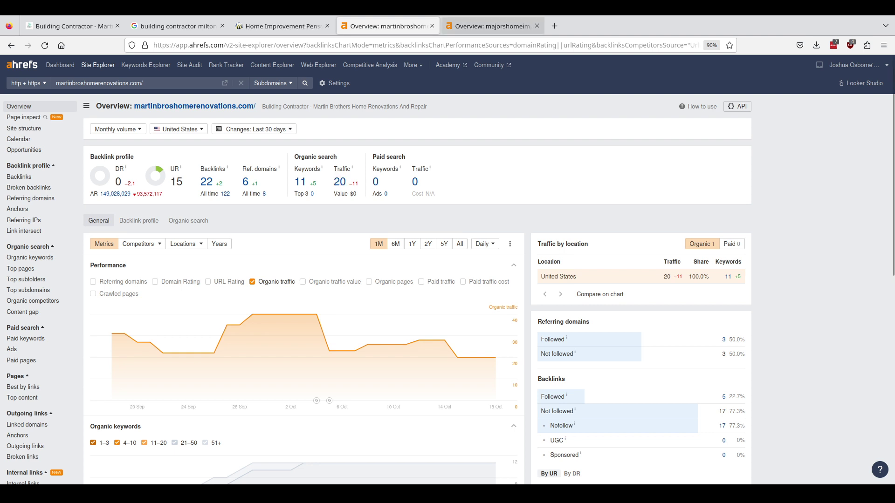
Step: Examine the Ahrefs overview of majorshomeimprovement.com for backlinks, organic traffic and keywords, and return to the Martin Brothers homepage
{"action": "left_click", "coordinate": [489, 26]}
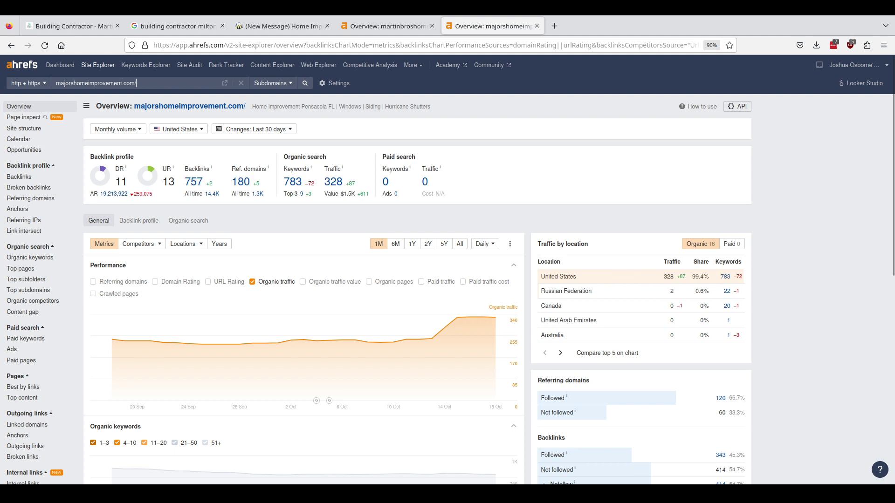
{"action": "scroll", "coordinate": [386, 251], "scroll_direction": "down", "scroll_amount": 8}
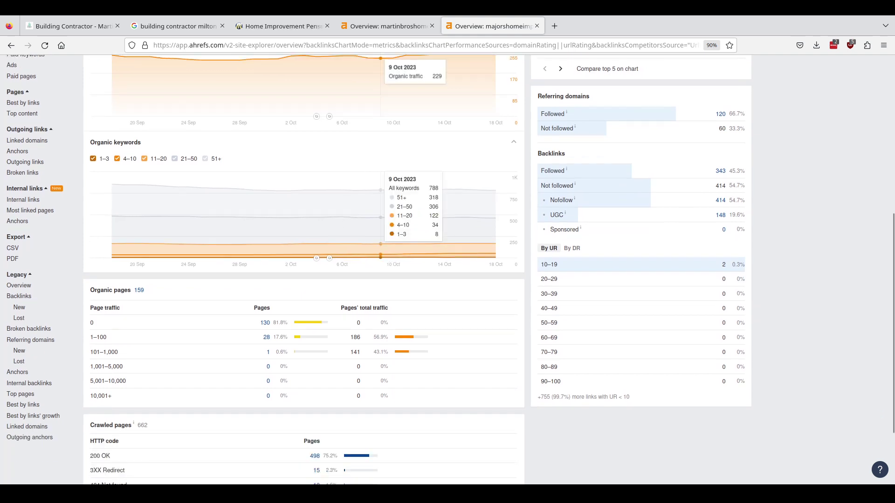
{"action": "scroll", "coordinate": [387, 252], "scroll_direction": "up", "scroll_amount": 8}
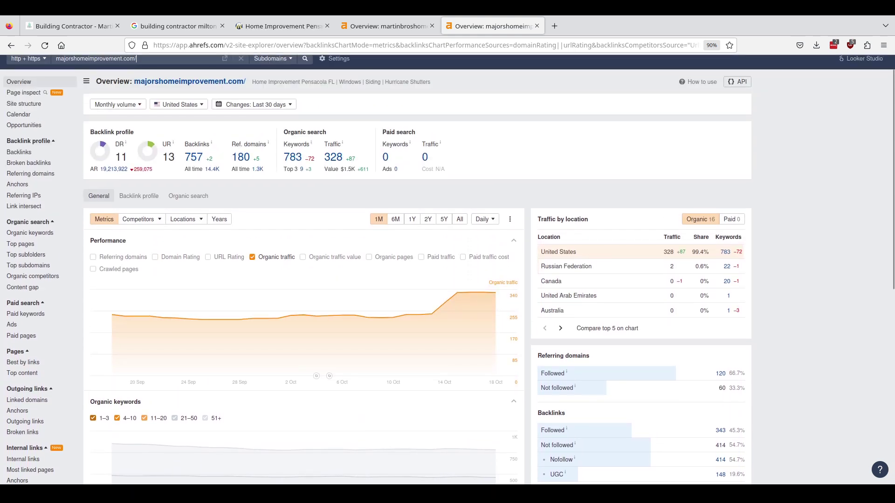
{"action": "scroll", "coordinate": [448, 271], "scroll_direction": "up", "scroll_amount": 1}
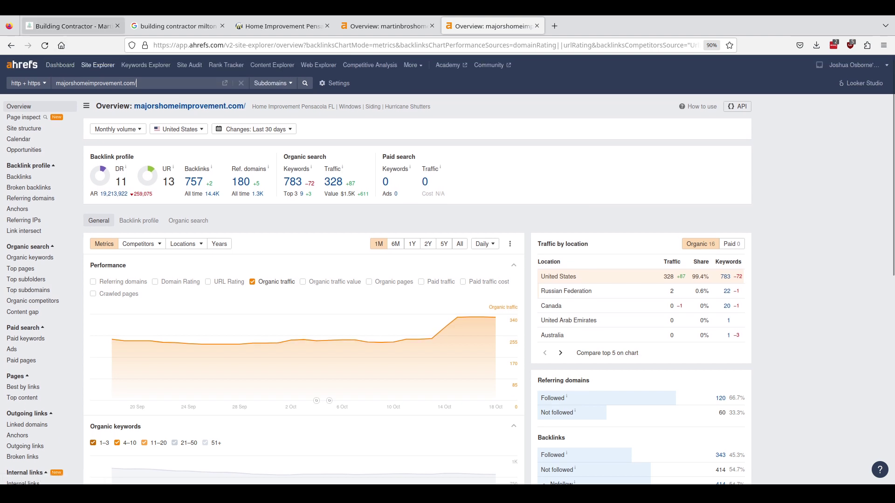
{"action": "left_click", "coordinate": [70, 26]}
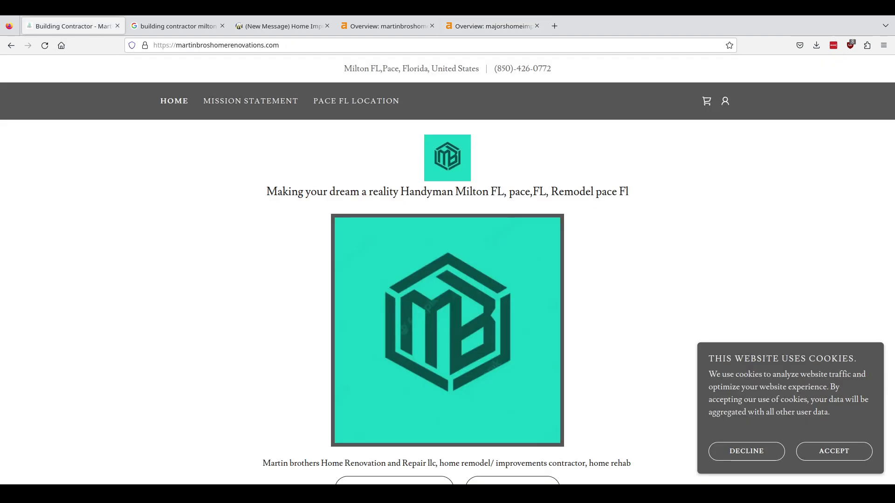